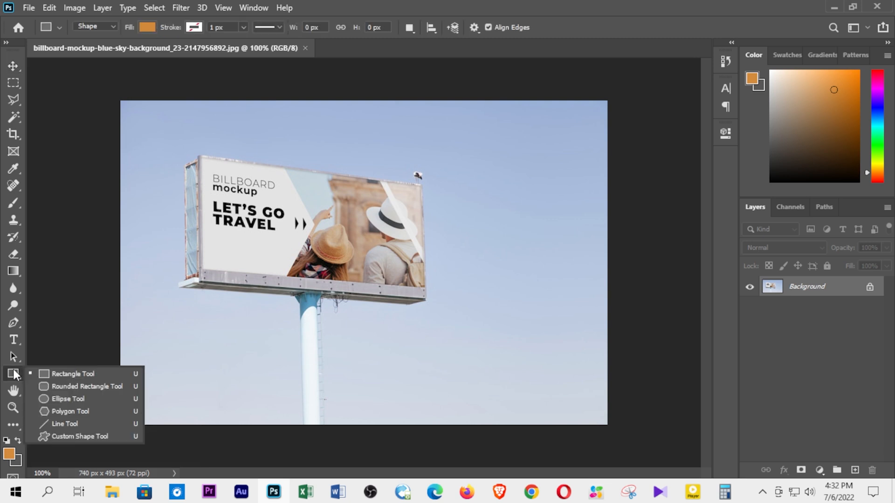
Step: Draw an orange rectangle about 347 by 221 px over the billboard's face and convert its layer to a smart object
click(55, 369)
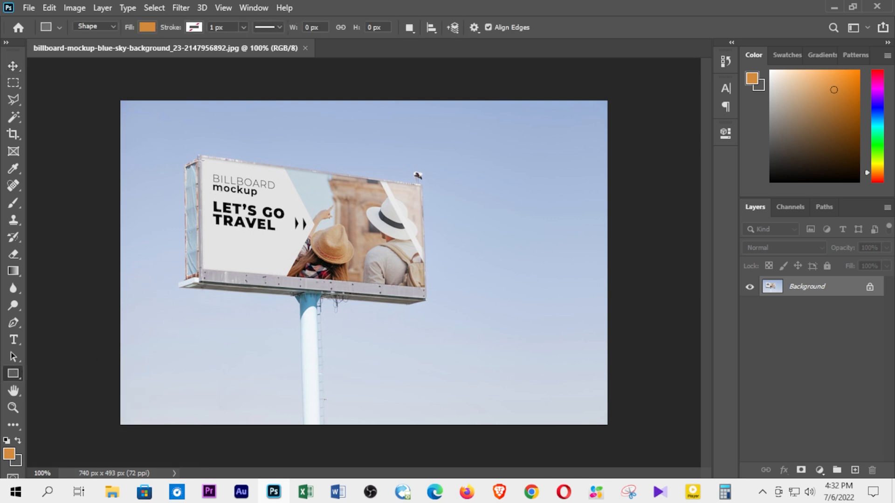
drag(200, 152, 427, 296)
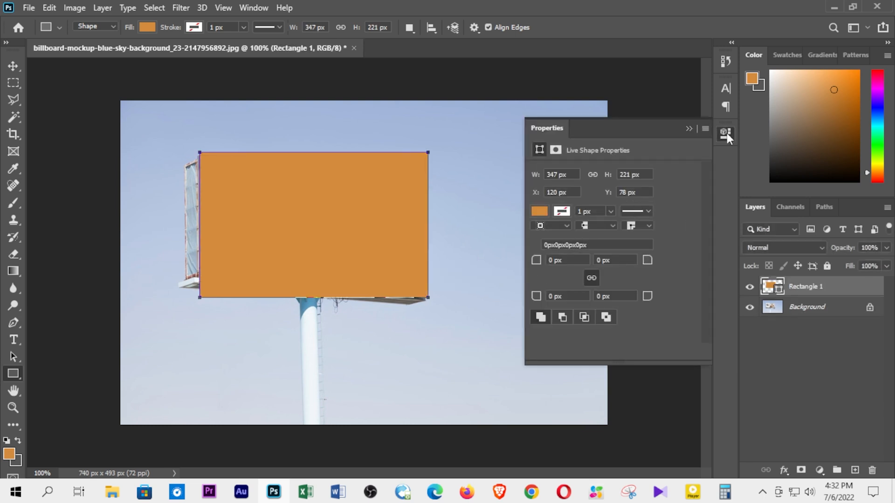
click(686, 130)
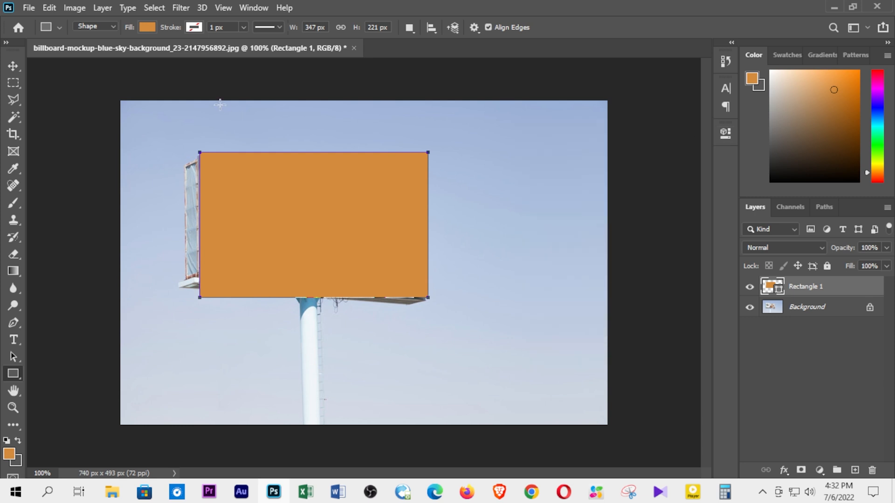
right_click(798, 286)
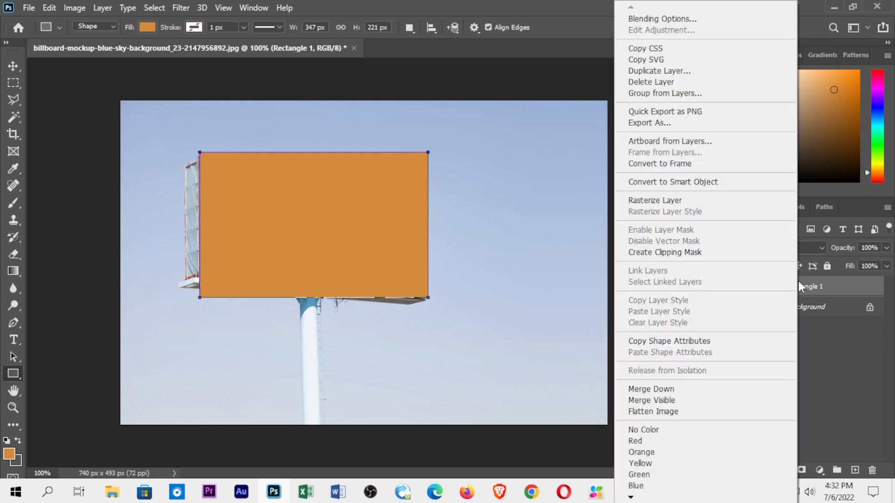
click(679, 186)
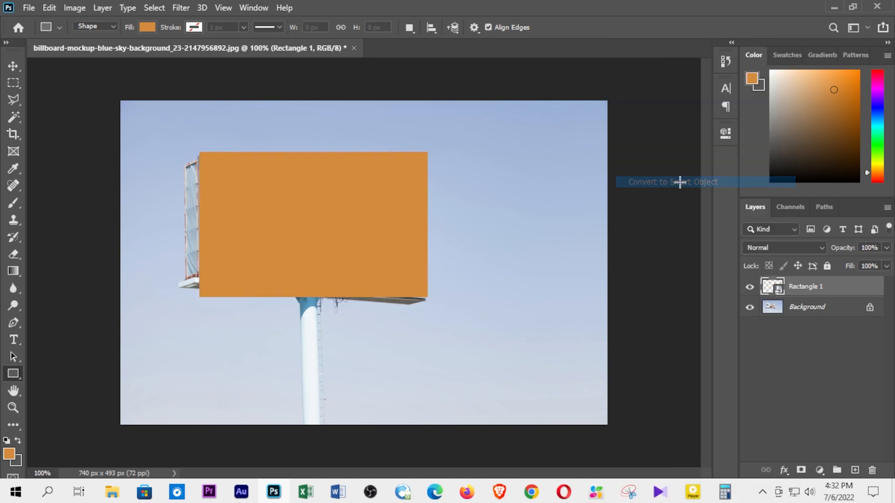
Step: Start a free transform of the rectangle and distort its two left corners onto the billboard face's left corners
click(49, 8)
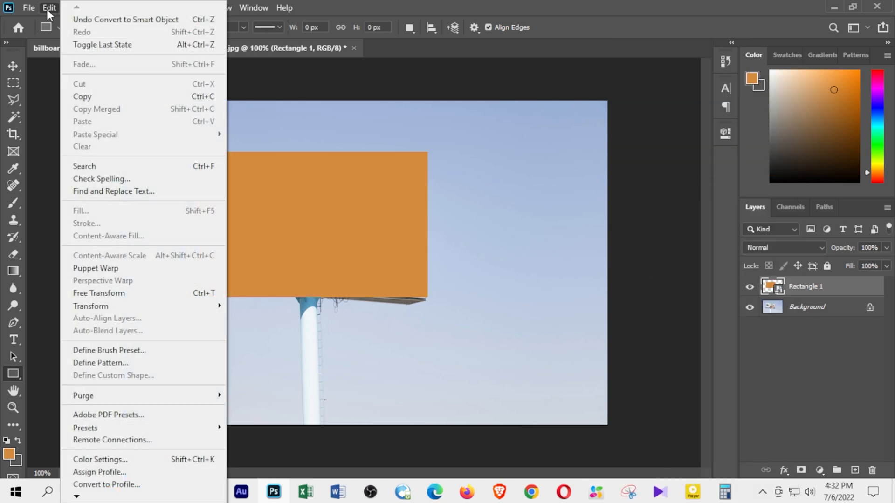
click(115, 292)
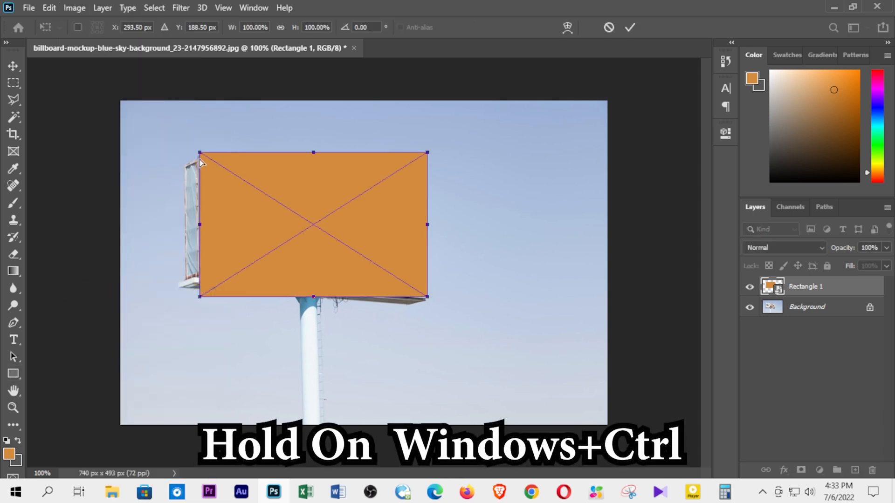
drag(200, 152, 204, 160)
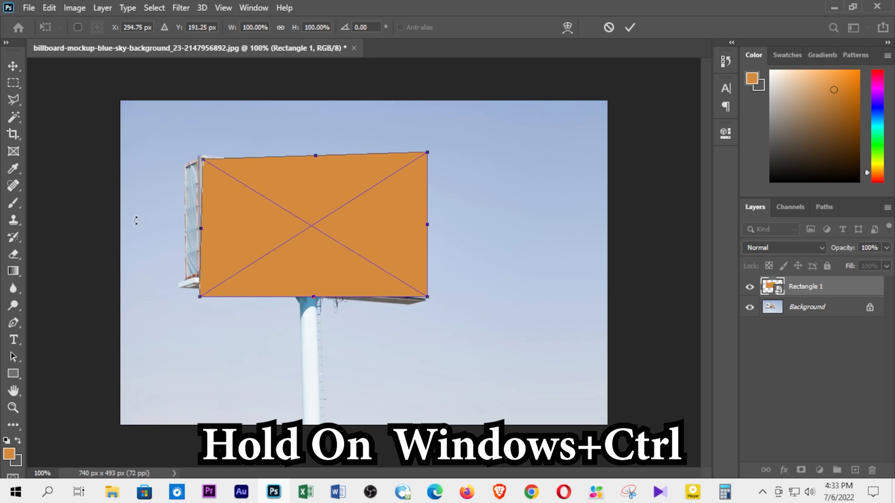
scroll(129, 212, up, 5)
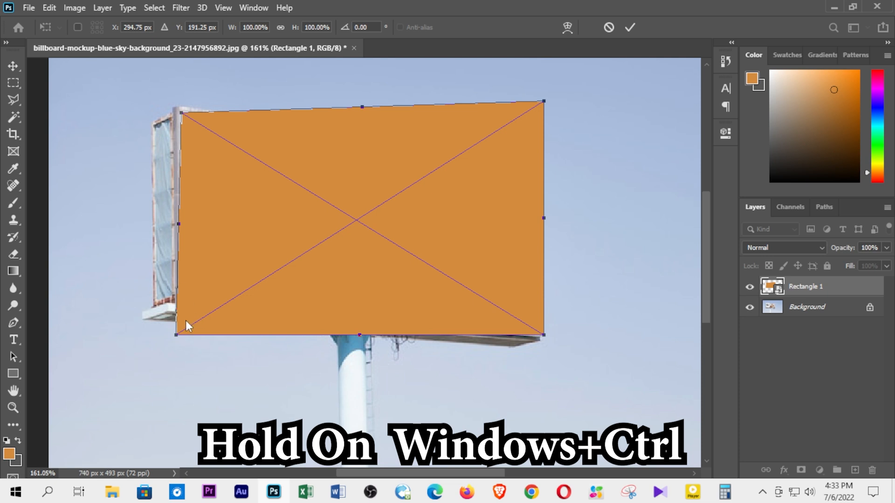
drag(176, 333, 182, 290)
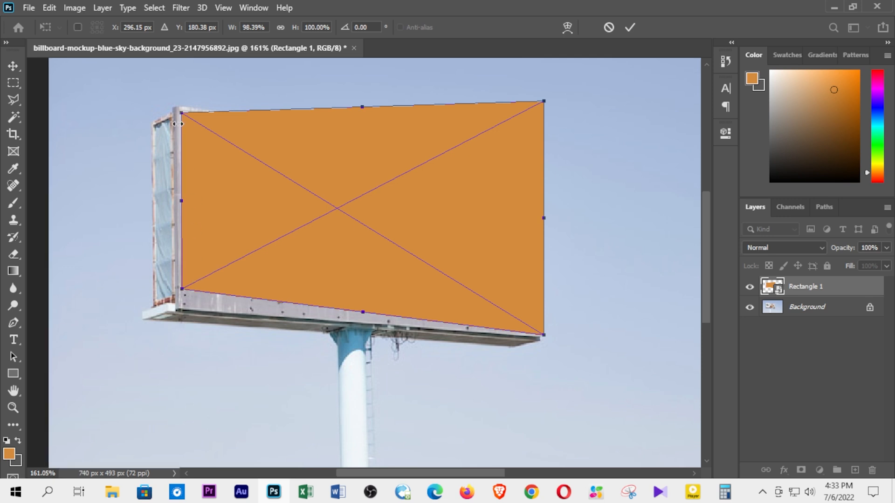
drag(182, 115, 181, 113)
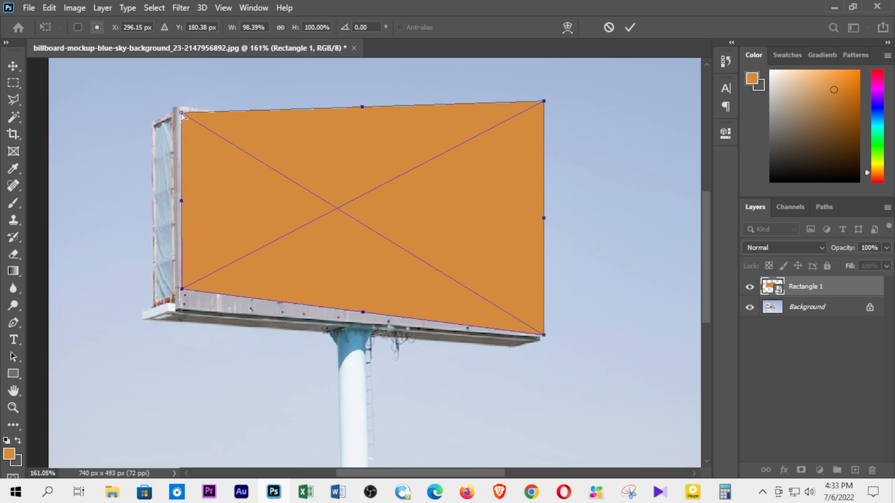
Step: Lower the rectangle layer's opacity to 35% and fine-tune its upper-left corner against the billboard's frame
click(886, 248)
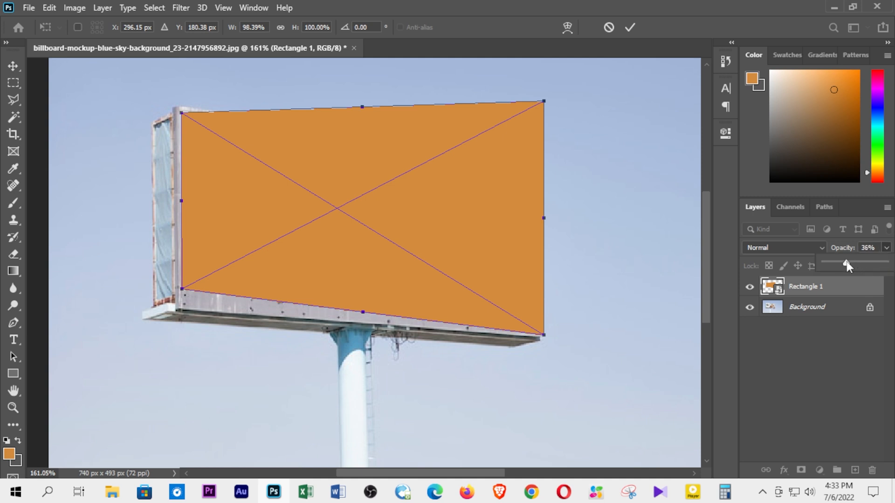
drag(846, 263, 845, 262)
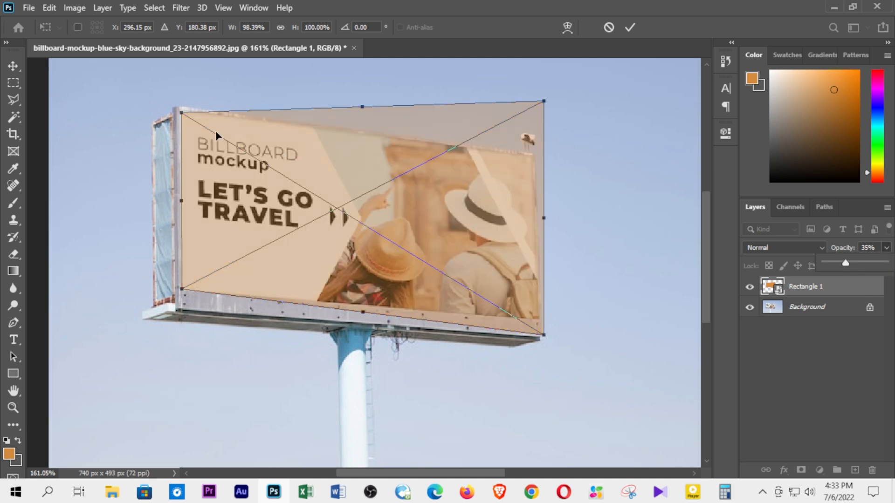
drag(182, 116, 182, 113)
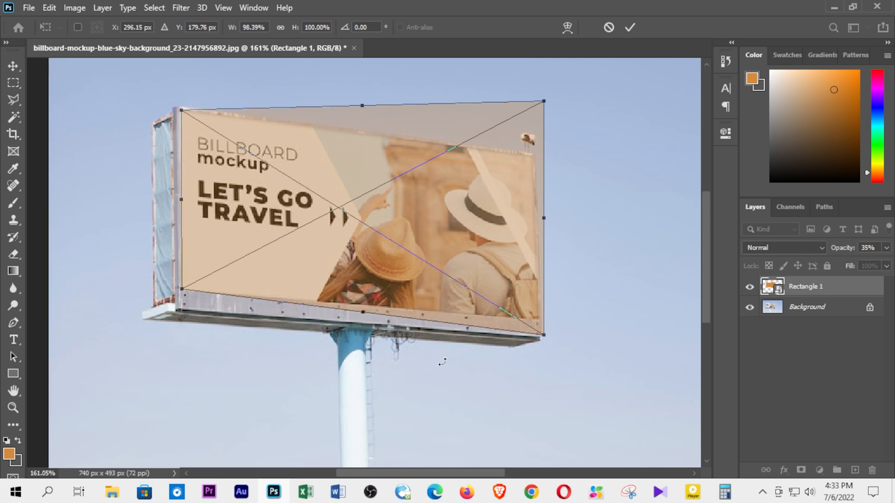
Step: Distort the rectangle's right corners onto the billboard face's right corners and apply the transform with layer opacity at 100%
drag(544, 337, 537, 321)
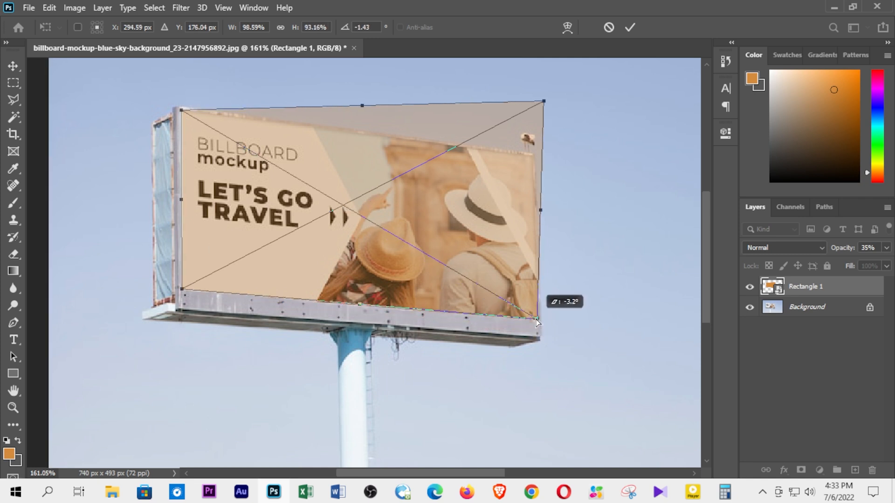
drag(544, 101, 532, 157)
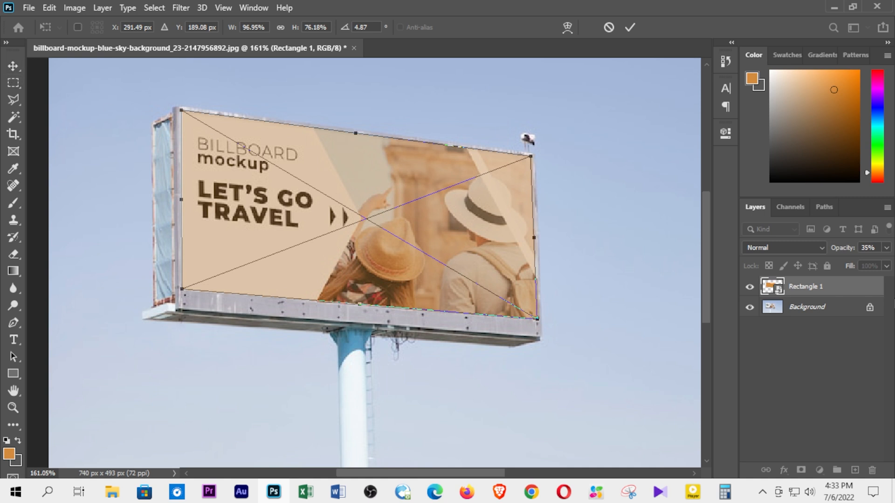
click(886, 248)
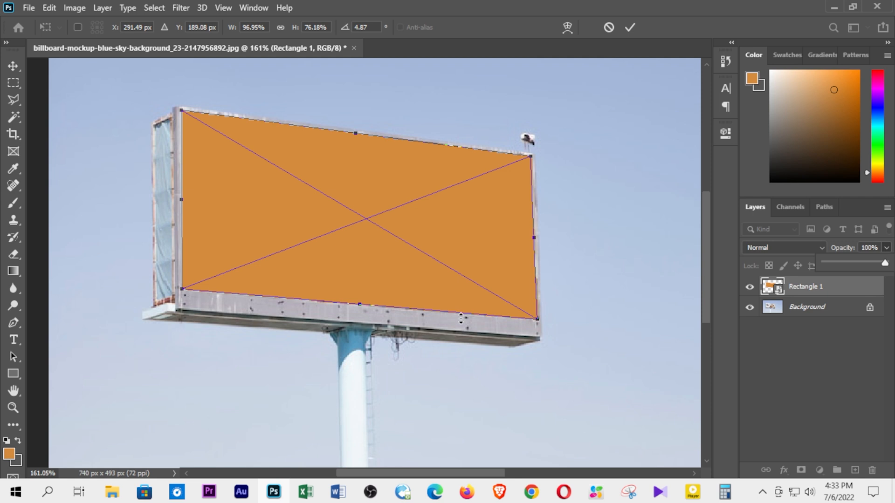
click(13, 68)
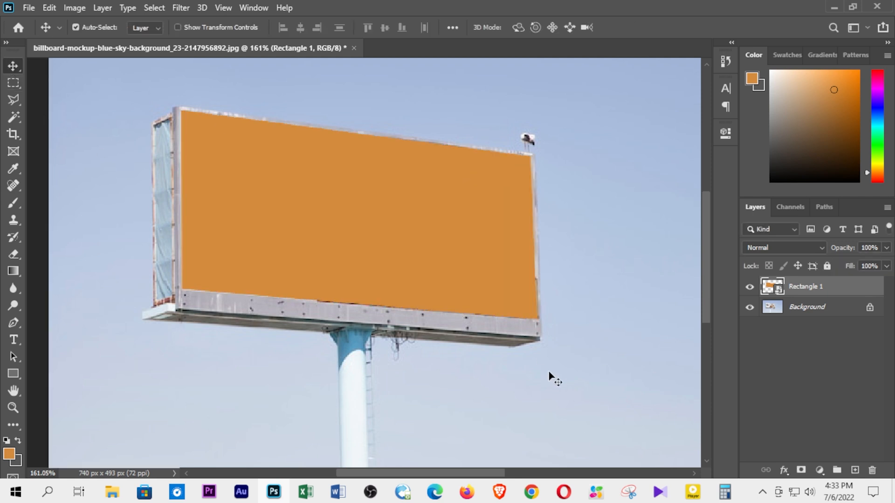
Step: Place the desktop image DSC_0066 inside the Rectangle 1 smart object's contents and scale it to about 49.5% so it covers the canvas
double_click(768, 285)
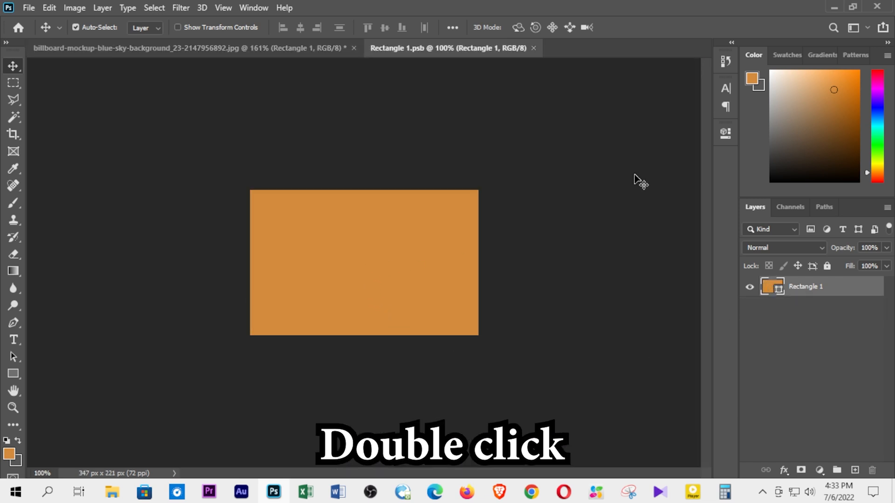
click(836, 6)
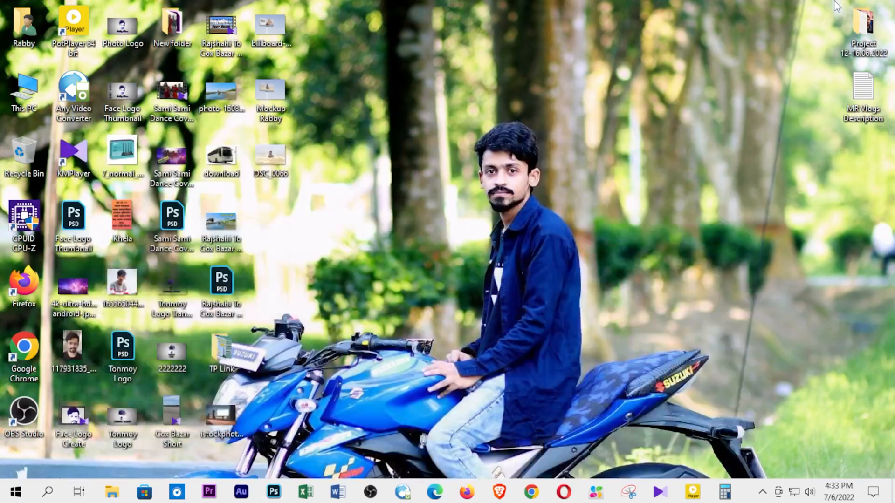
drag(270, 157, 427, 289)
drag(335, 420, 396, 270)
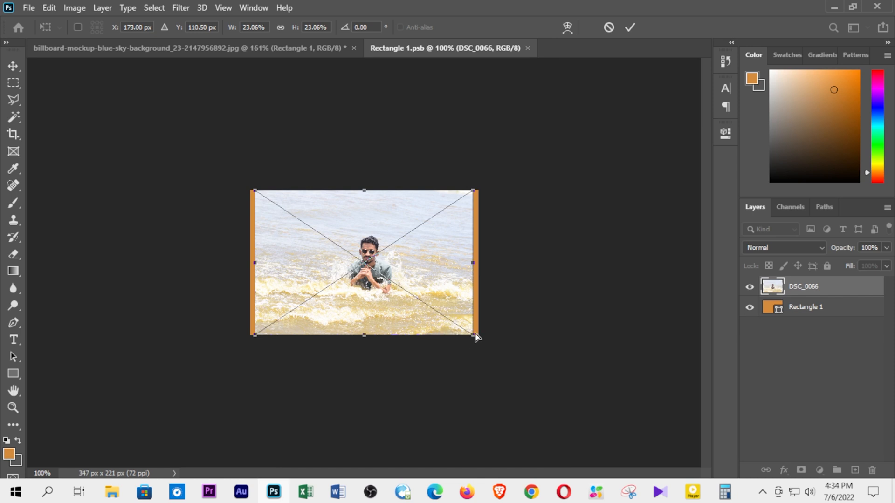
drag(472, 334, 593, 424)
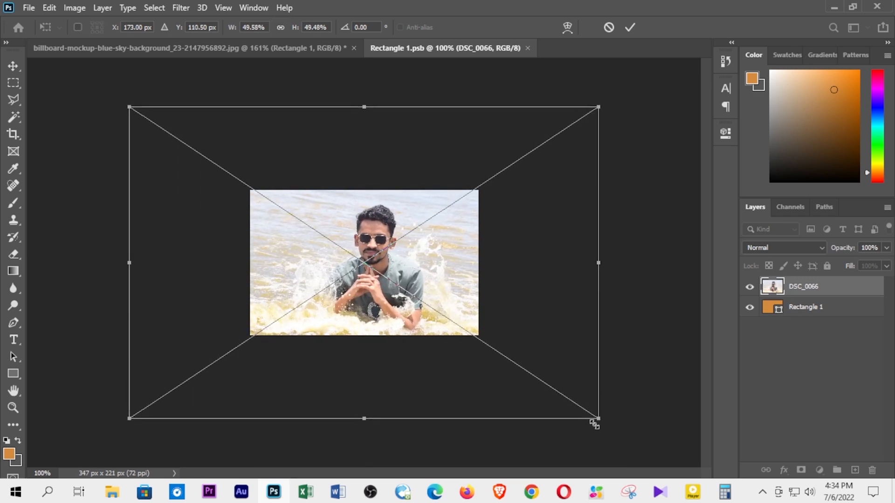
right_click(14, 67)
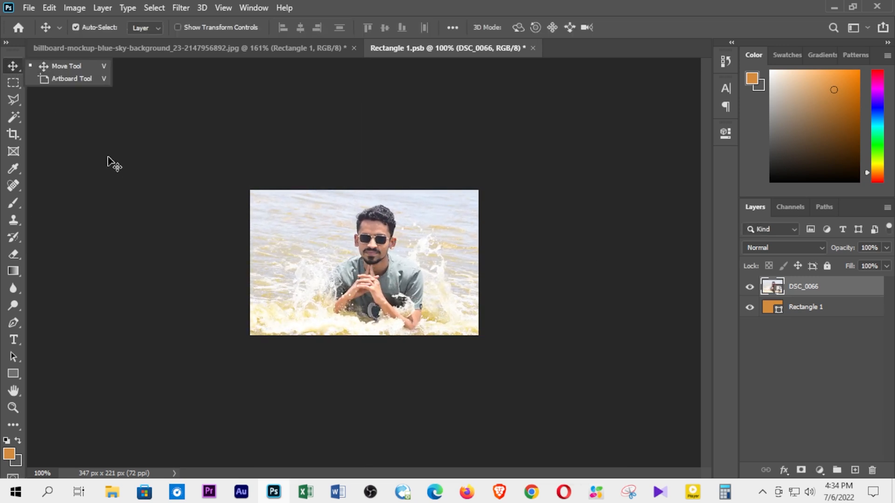
Step: Save the smart object's contents with the DSC_0066 image and close its document to update the billboard
click(29, 7)
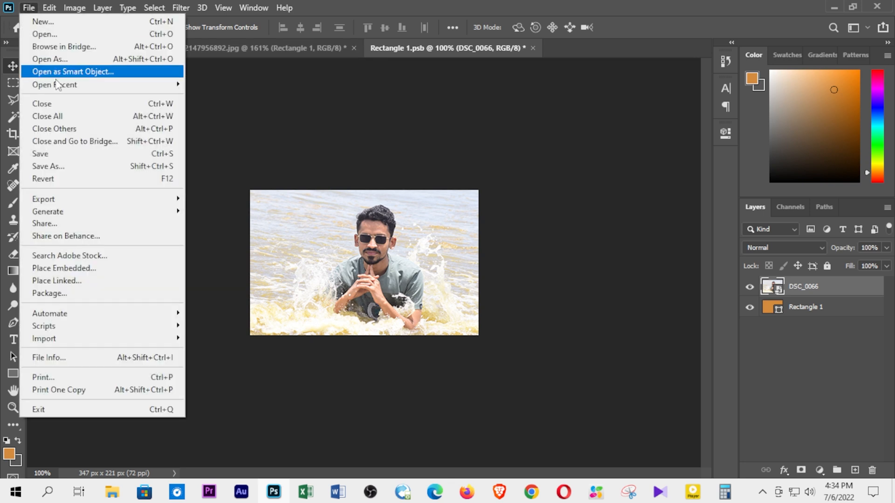
click(46, 154)
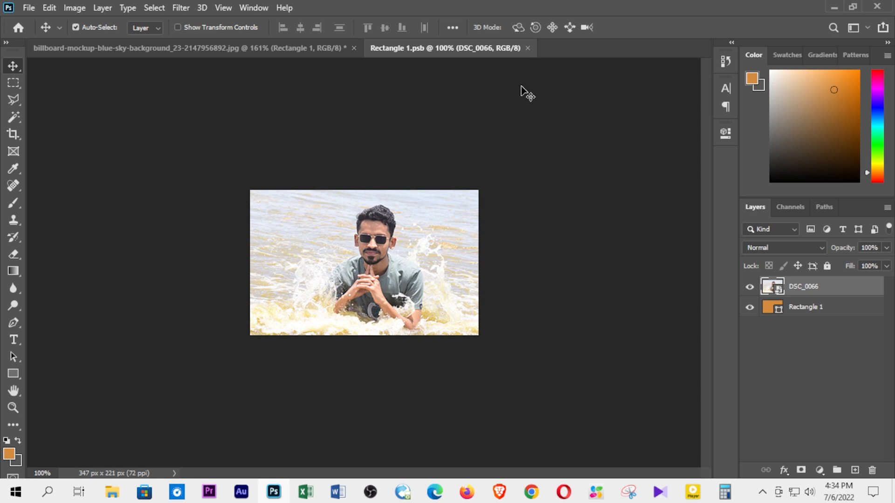
click(527, 48)
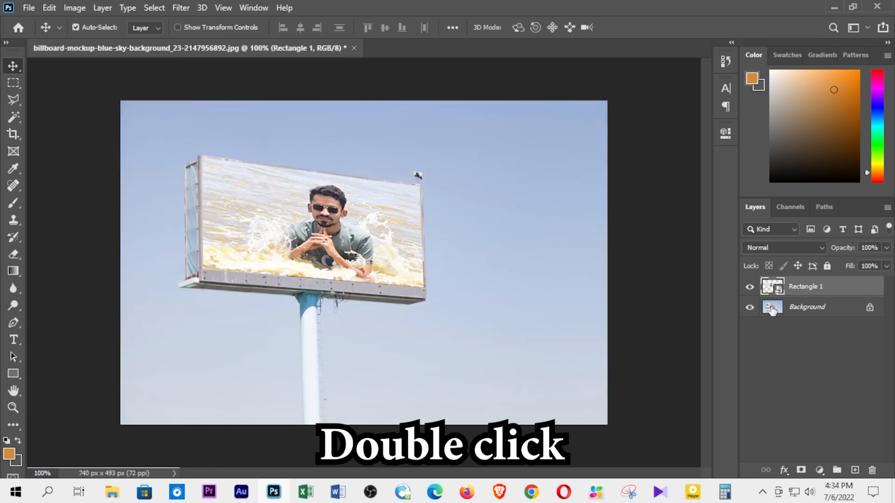
Step: Reopen the Rectangle 1 smart object's contents, place the desktop bus image "download" and scale it to about 134.5%
double_click(770, 286)
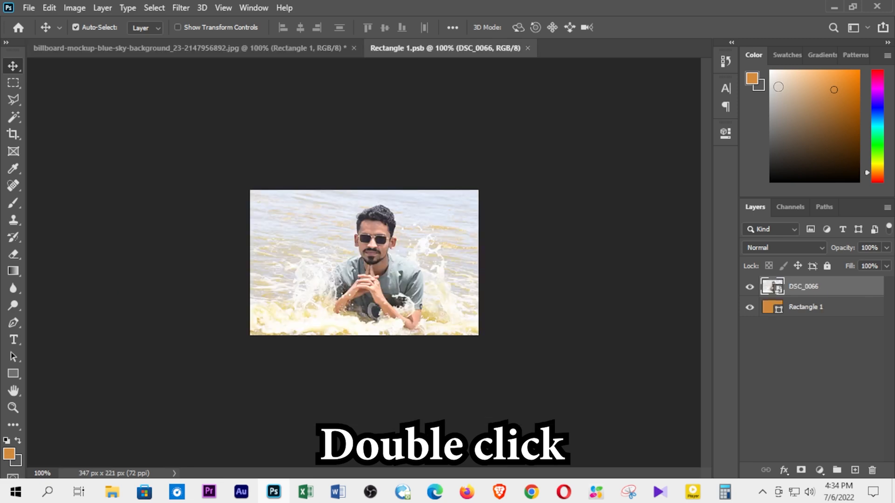
click(834, 7)
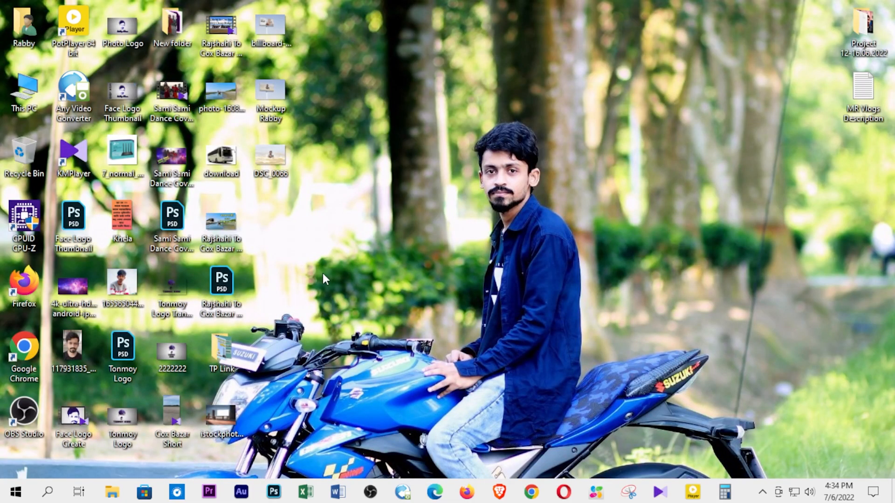
drag(222, 158, 405, 286)
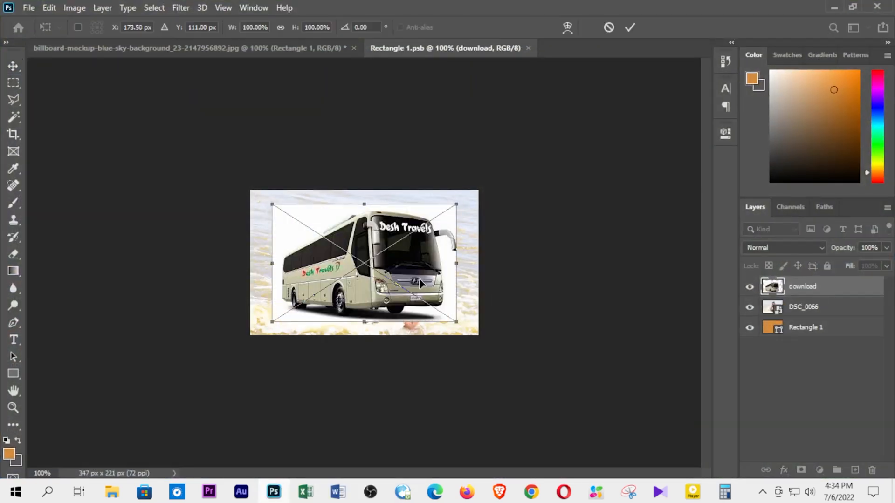
drag(453, 318, 488, 342)
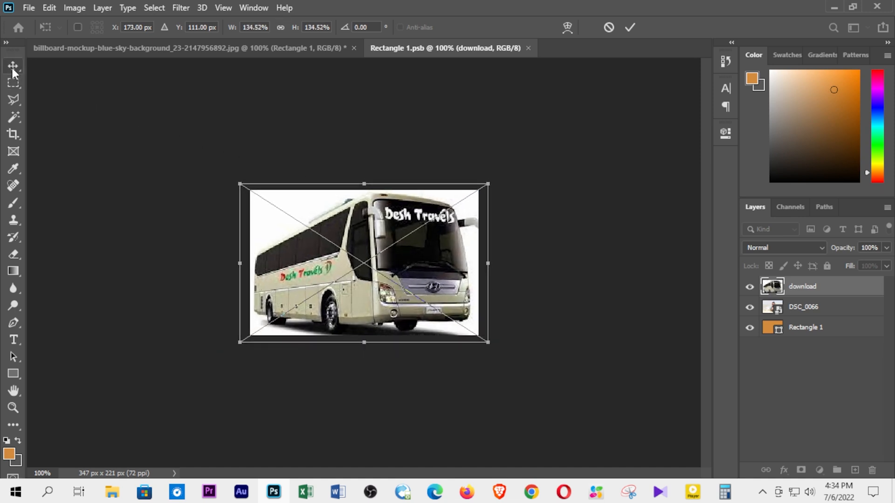
click(12, 66)
Step: Save the smart object's contents with the bus image and close its document to return to the billboard mockup
click(30, 8)
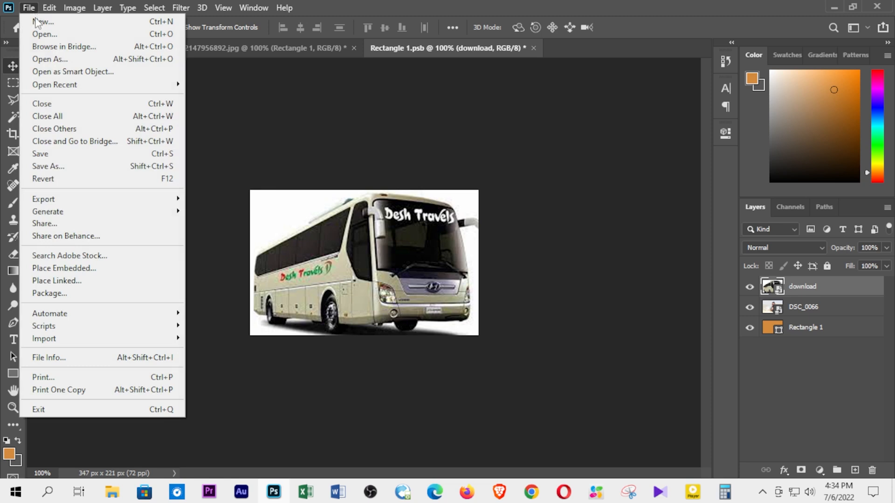
click(45, 154)
click(533, 48)
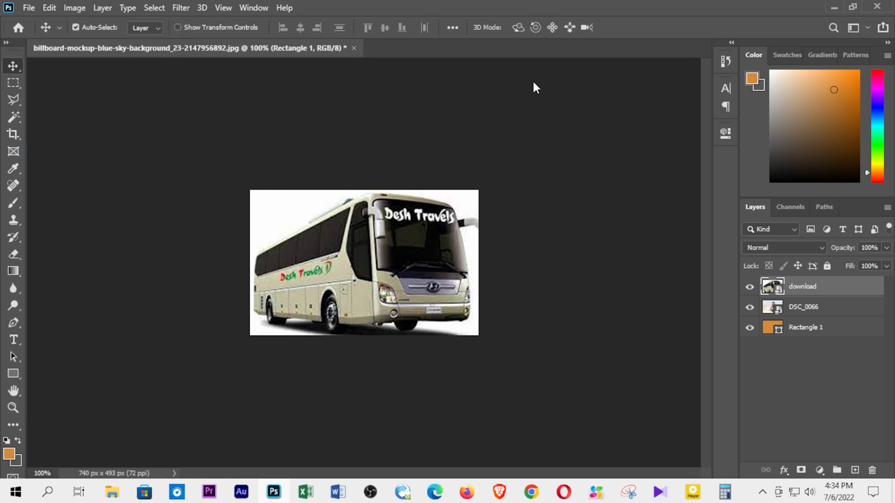
key(ctrl+minus)
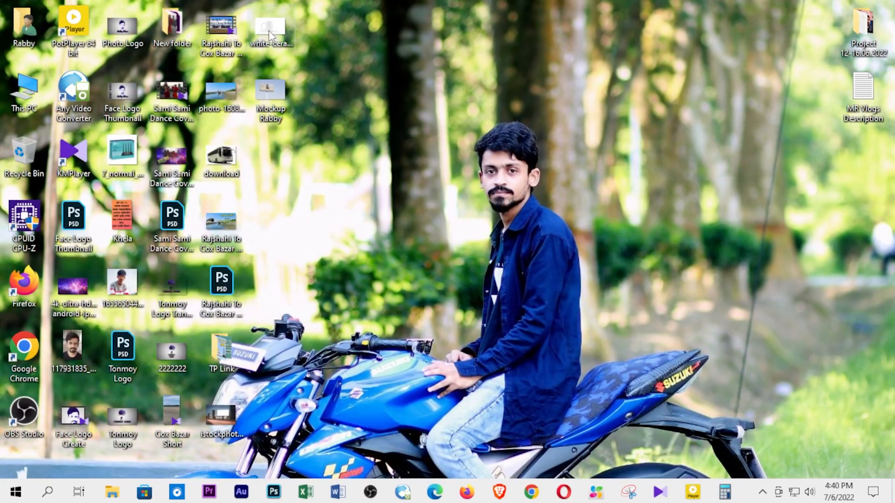
Step: Open the white ceramic mug mockup image and draw an orange rectangle about 512 by 725 px over the mug's body
drag(268, 30, 365, 282)
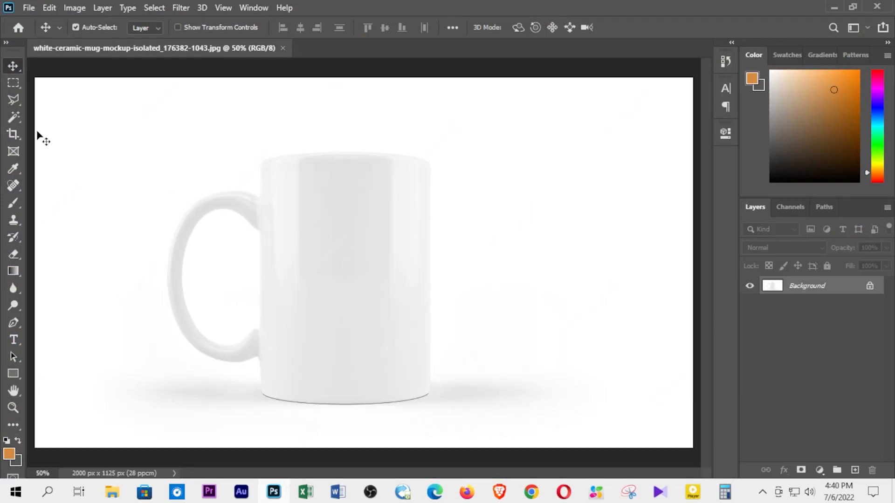
click(14, 375)
drag(261, 169, 430, 408)
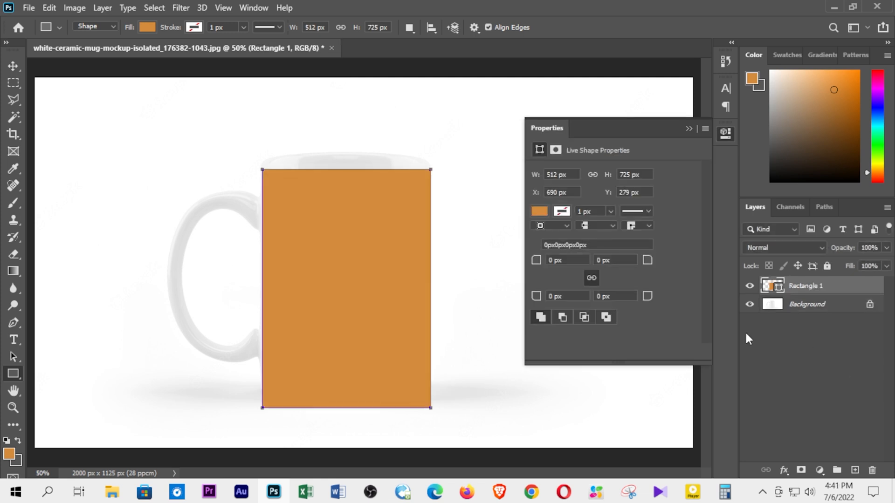
Step: Convert the orange Rectangle 1 shape layer over the mug into a smart object
right_click(801, 286)
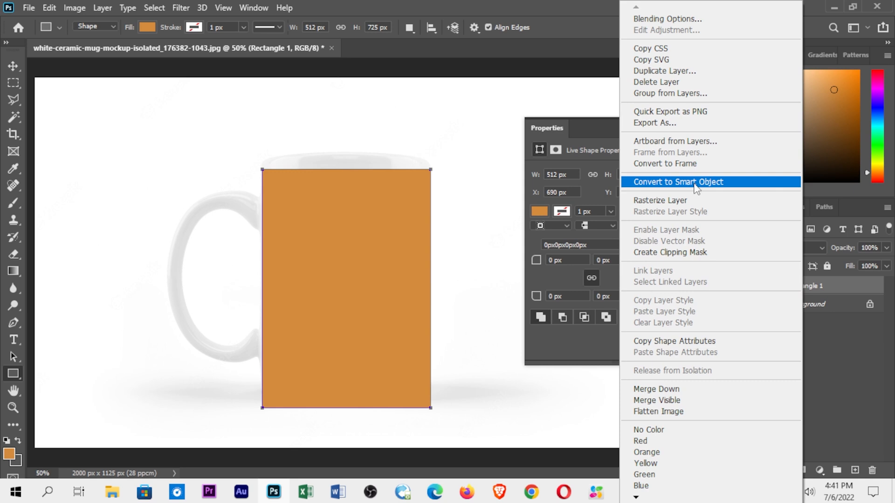
click(718, 182)
click(688, 127)
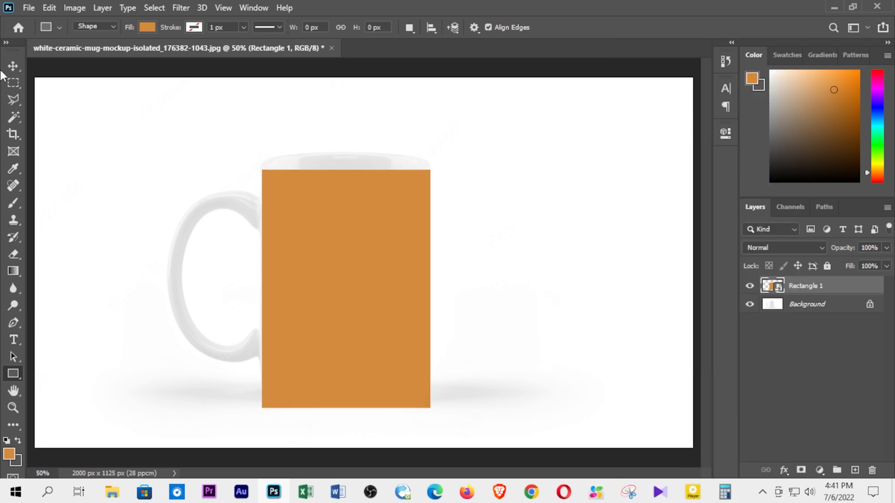
Step: Start a free transform on the rectangle, raise its upper-left corner slightly, and lower the layer's opacity to 12%
click(49, 8)
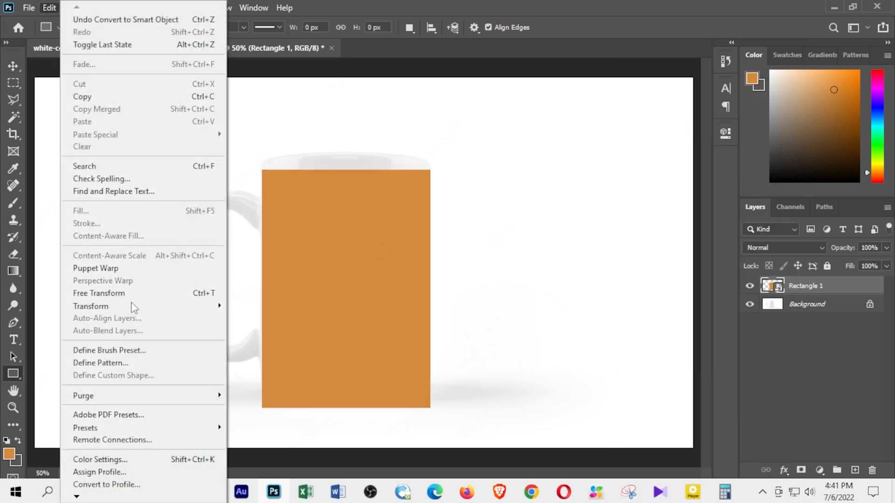
click(187, 292)
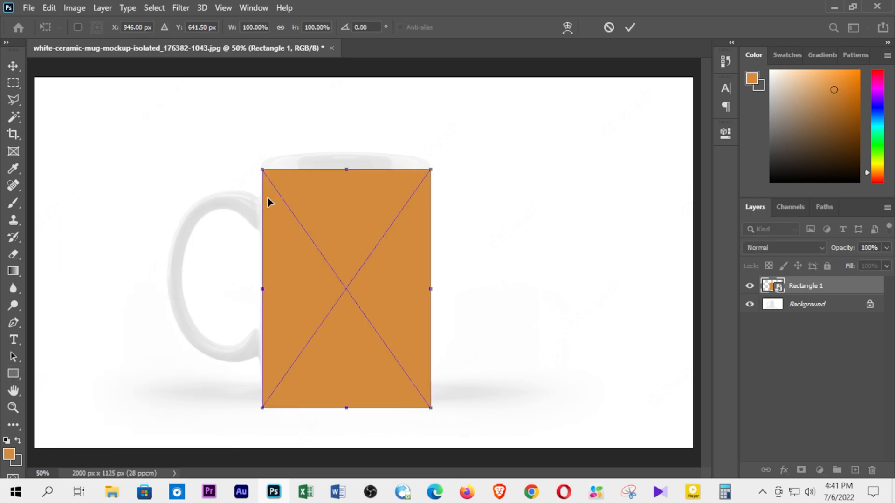
drag(263, 174, 263, 165)
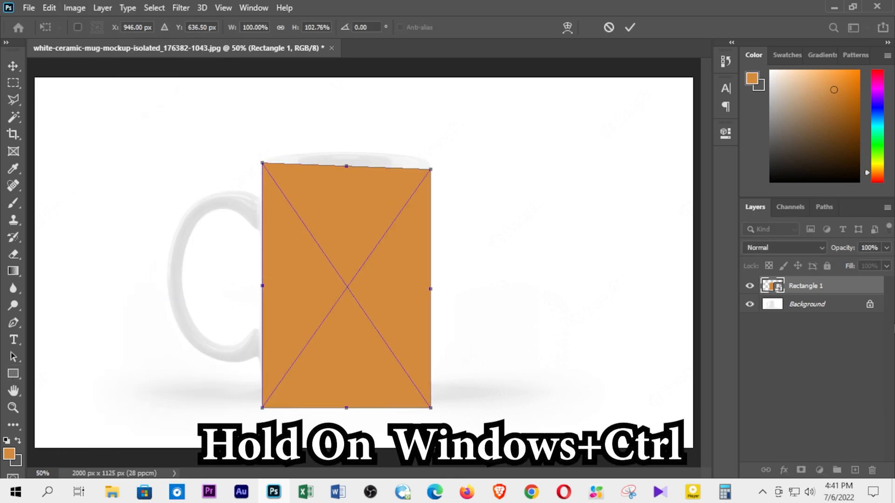
click(886, 248)
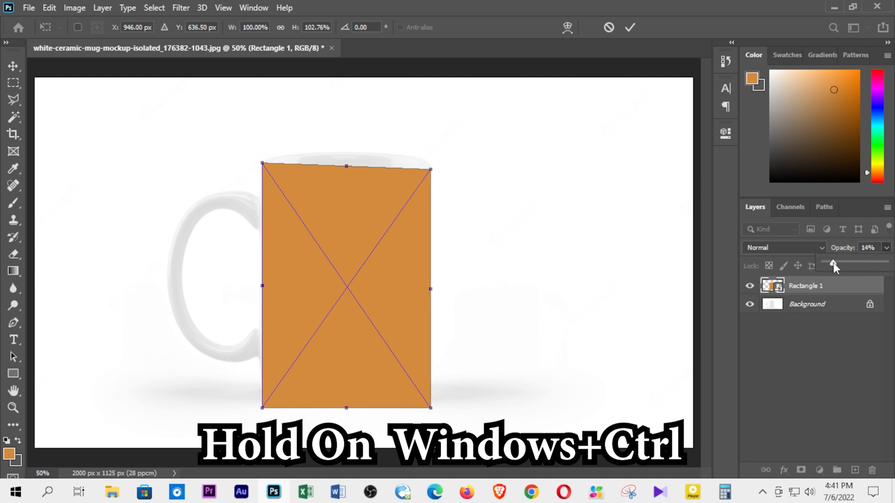
drag(833, 262, 831, 263)
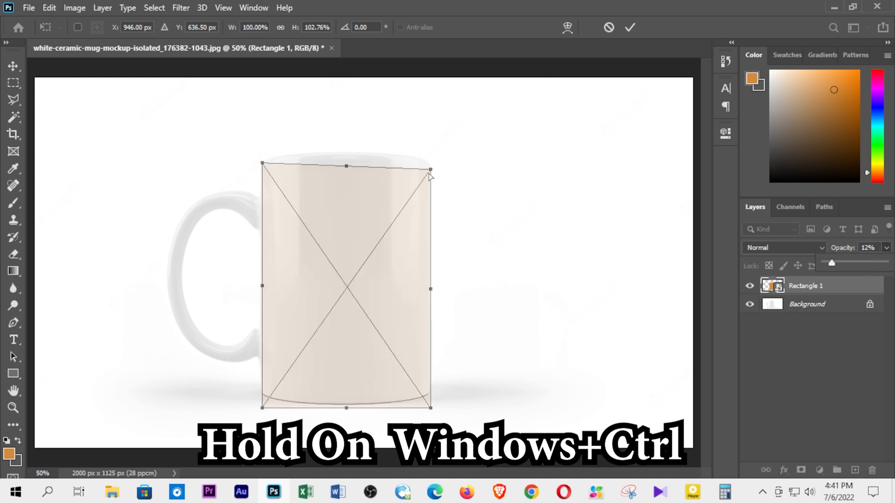
Step: Distort the semi-transparent rectangle so its four corners meet the ends of the mug body's rim and base curves
drag(429, 172, 429, 165)
drag(263, 409, 262, 392)
key(ctrl+plus)
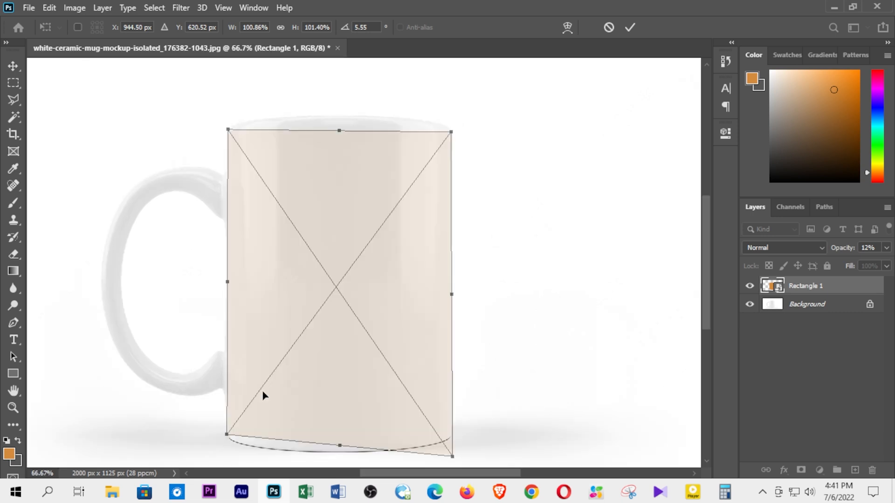
key(ctrl+plus)
drag(217, 178, 276, 390)
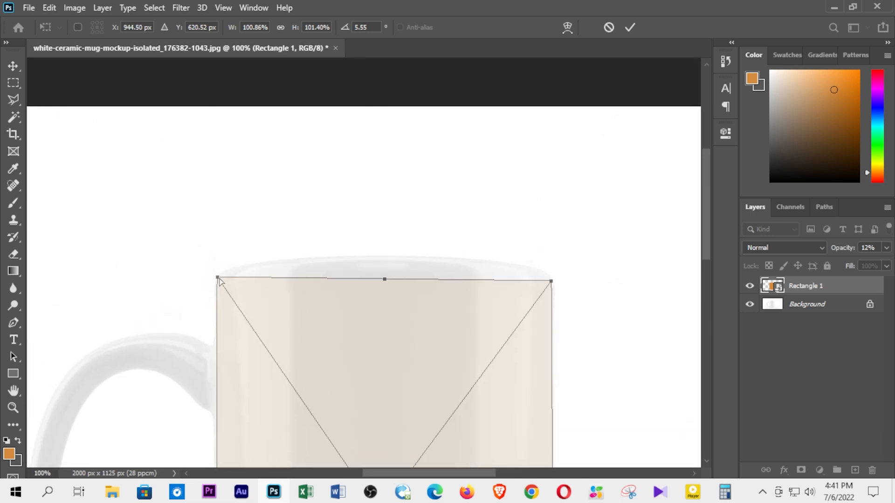
mouse_move(217, 279)
mouse_down()
mouse_move(223, 297)
mouse_move(217, 284)
mouse_up()
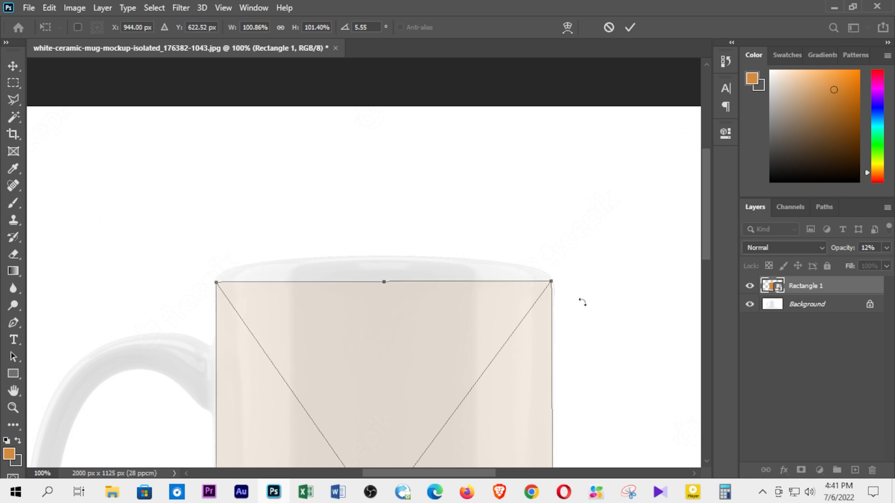
drag(551, 284, 555, 284)
scroll(555, 314, down, 5)
scroll(701, 333, down, 10)
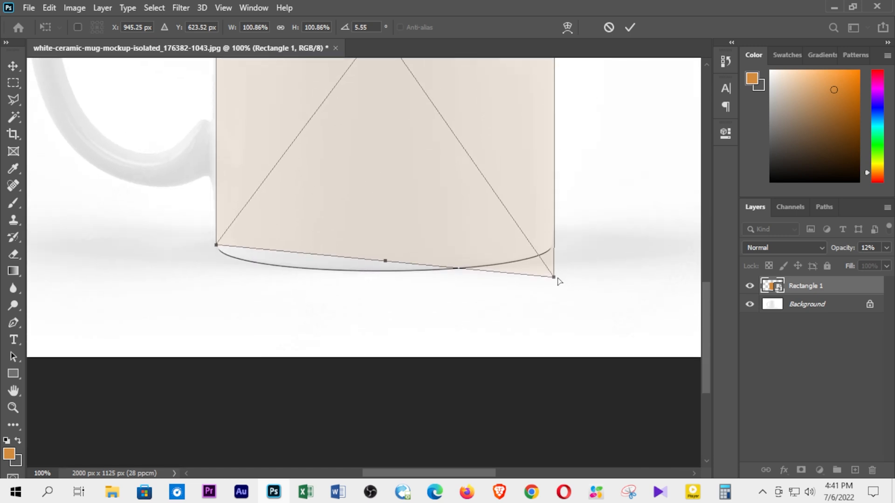
drag(557, 280, 554, 243)
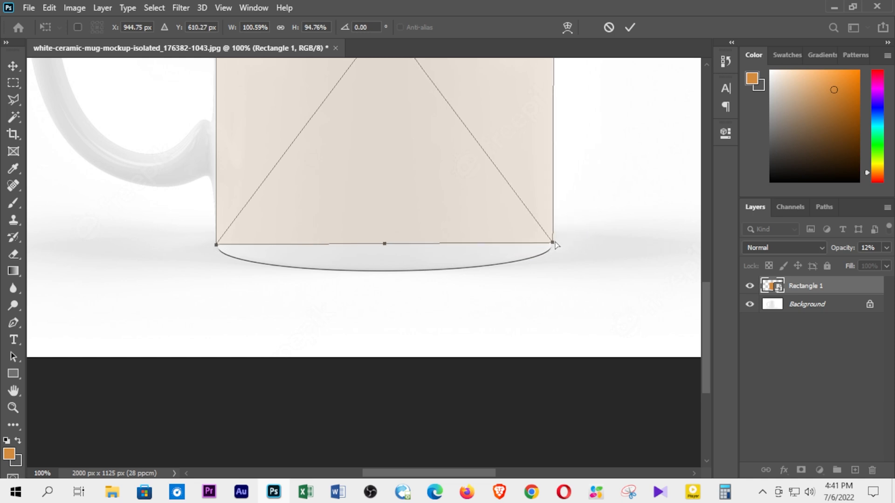
scroll(519, 309, up, 2)
scroll(521, 312, down, 2)
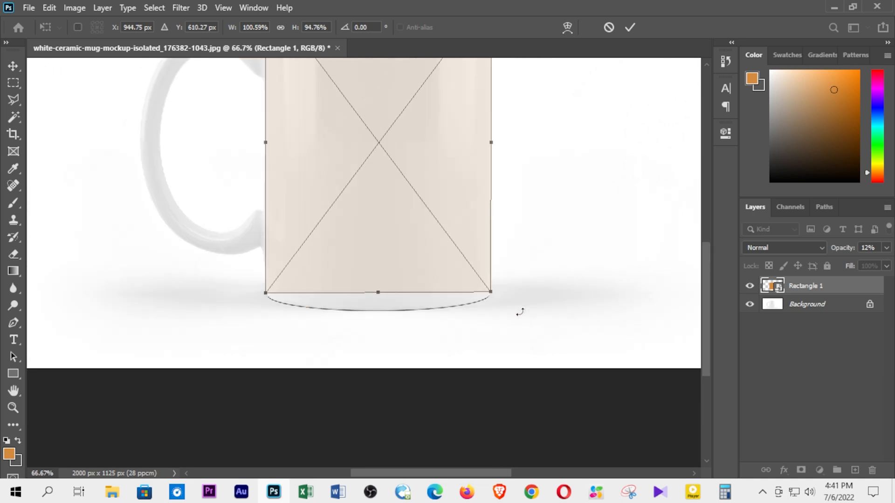
Step: Warp the rectangle so its lower edge follows the mug's base curve and its upper edge follows the rim
right_click(345, 239)
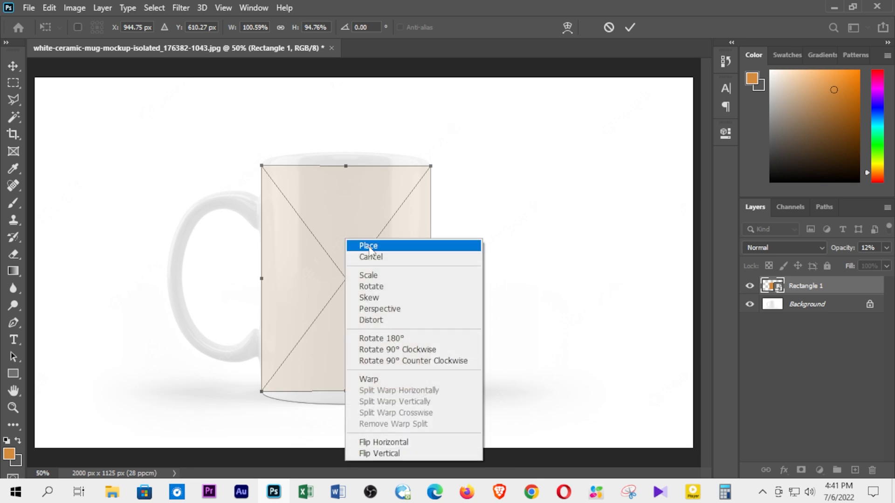
click(377, 378)
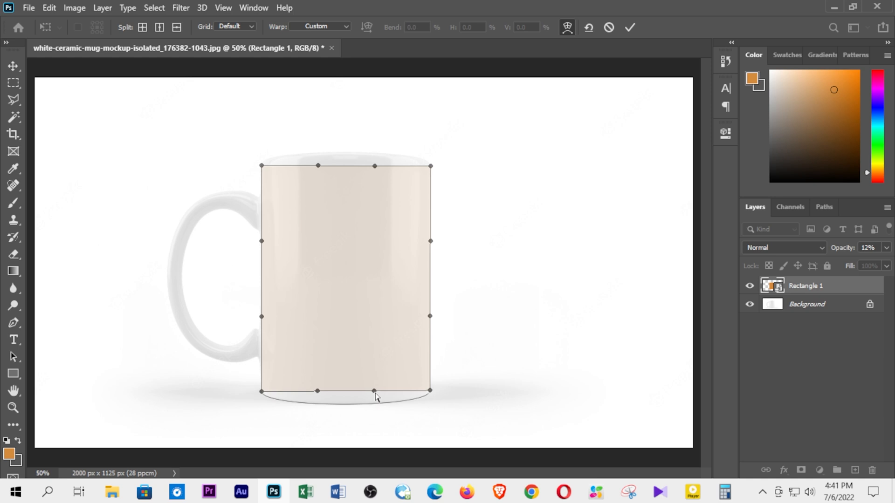
drag(376, 393, 415, 417)
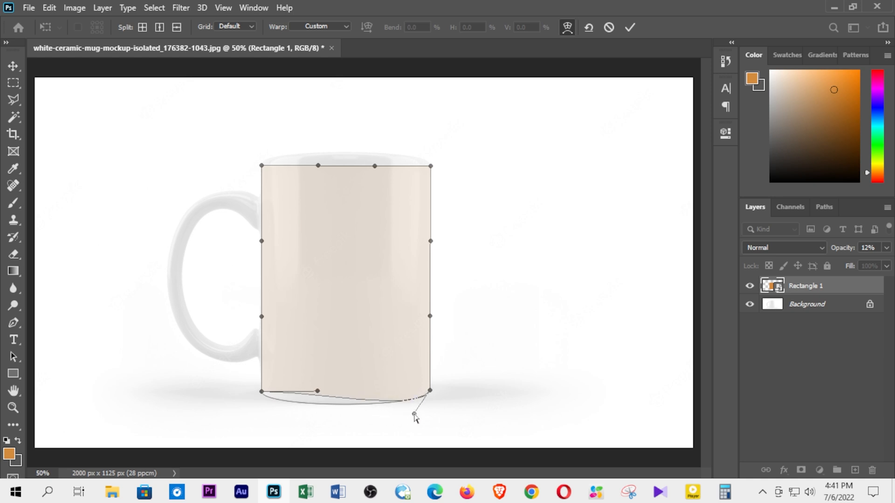
drag(317, 393, 265, 409)
drag(266, 408, 254, 406)
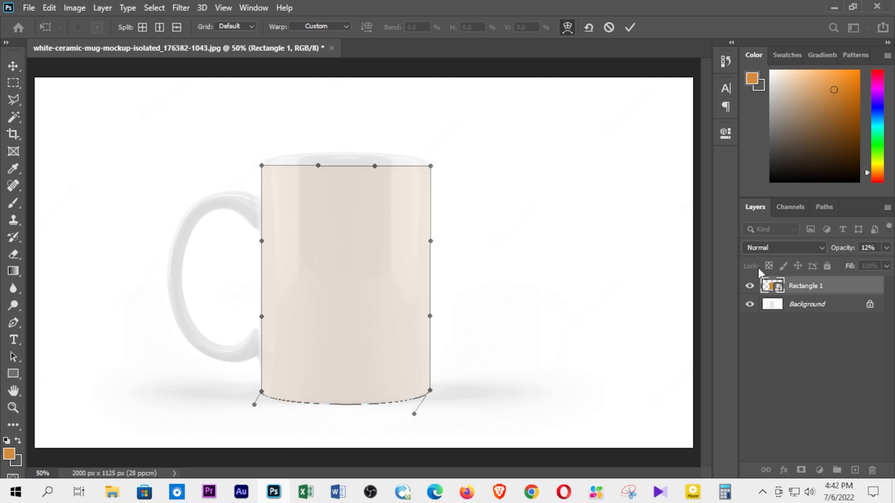
drag(375, 167, 415, 140)
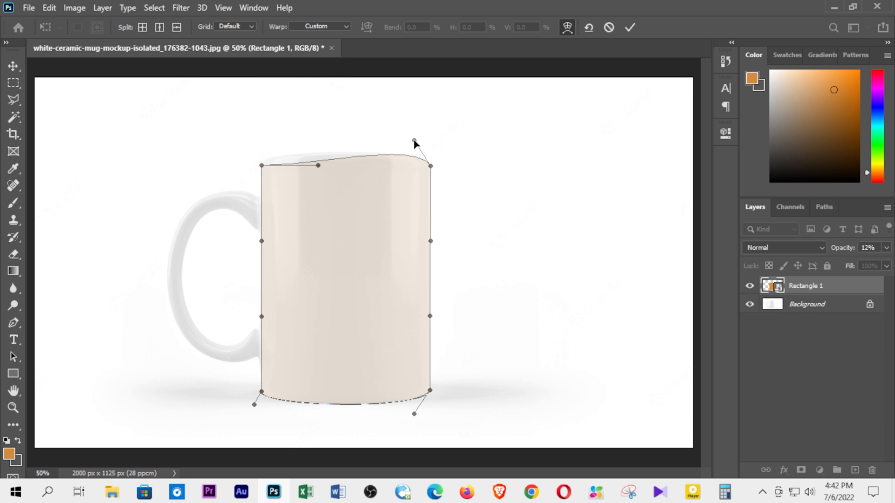
drag(318, 165, 249, 154)
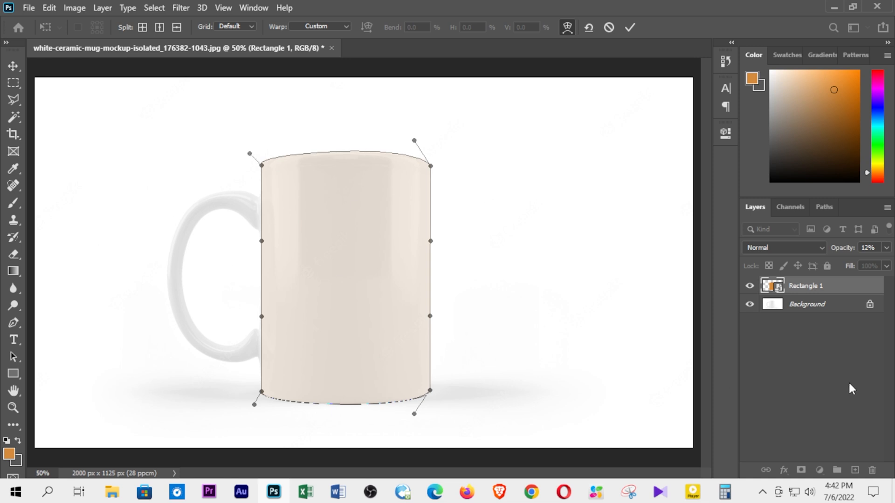
Step: Restore the Rectangle 1 layer's opacity to 100% and apply the warp
click(885, 250)
drag(829, 266, 889, 266)
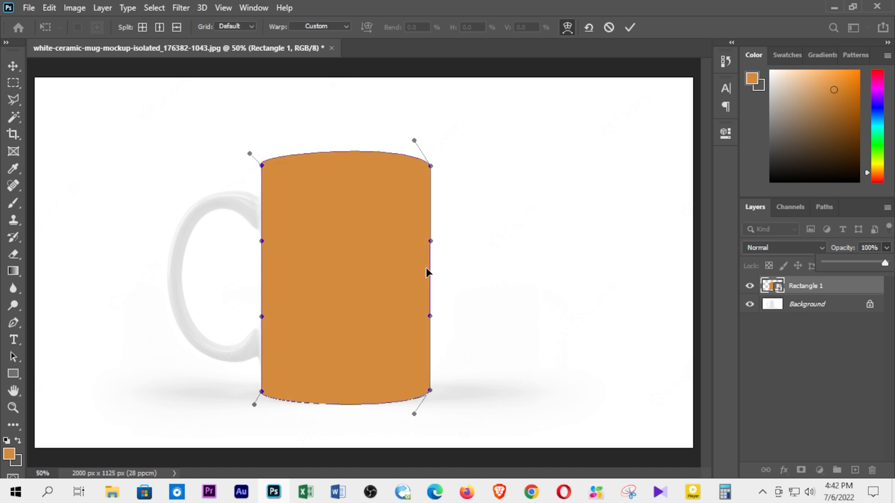
click(13, 66)
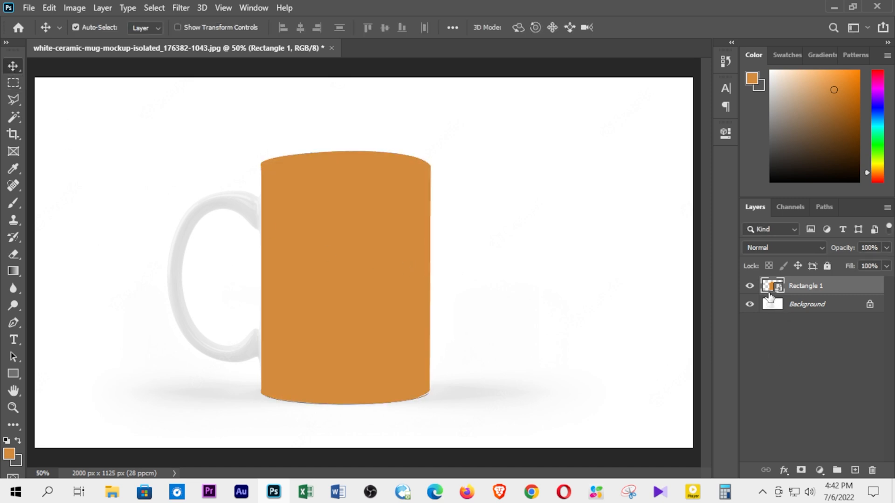
Step: Open the Rectangle 1 smart object's contents, place the desktop image "Photo Logo", scale it to about 108.9% and position the face within the canvas
double_click(770, 286)
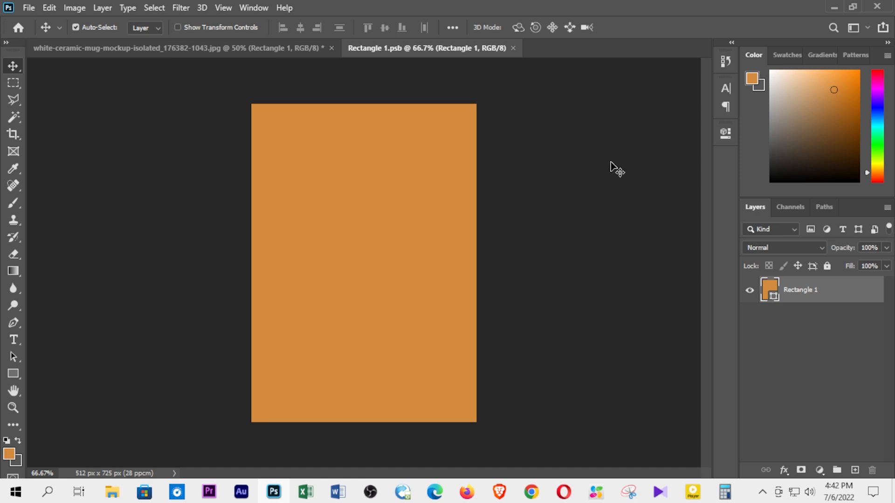
click(834, 6)
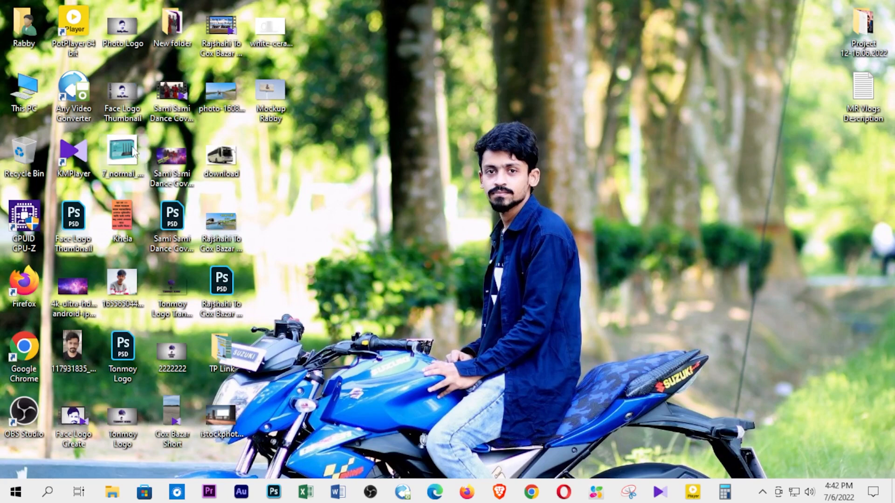
drag(123, 29, 382, 268)
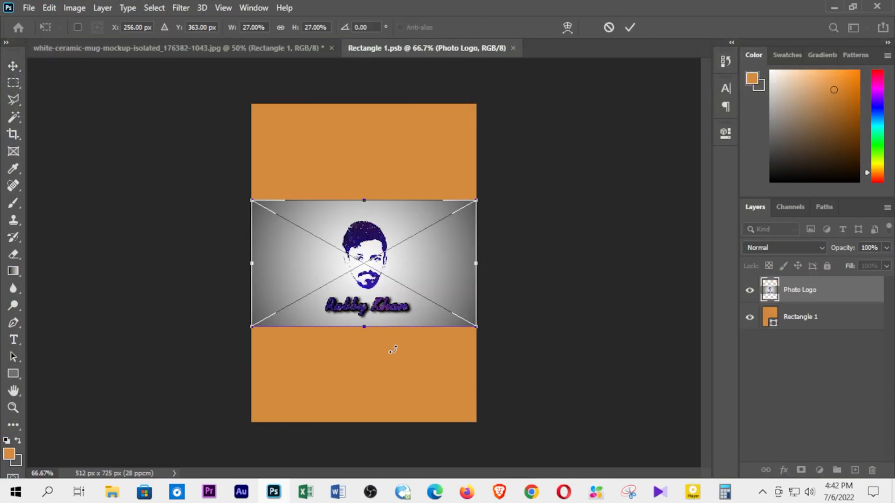
drag(476, 327, 832, 501)
drag(366, 180, 366, 207)
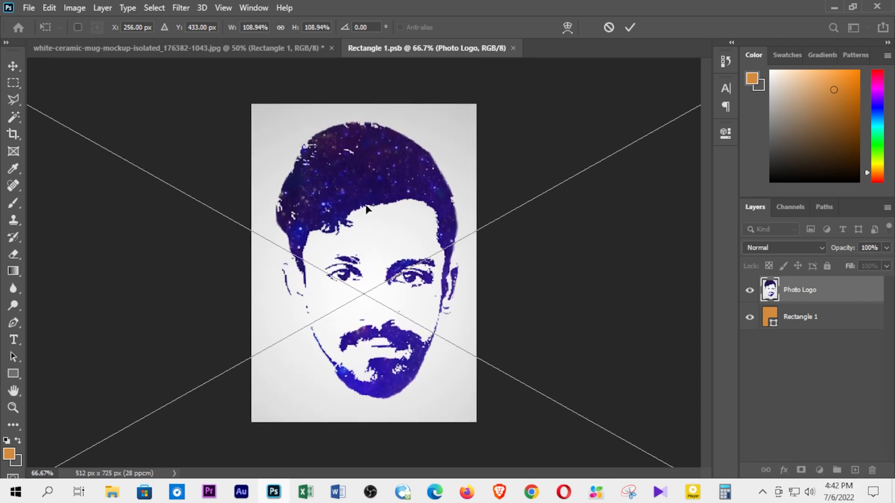
click(13, 66)
Step: Save the smart object's contents with the Photo Logo image and return to the mug mockup document to view the result
click(28, 7)
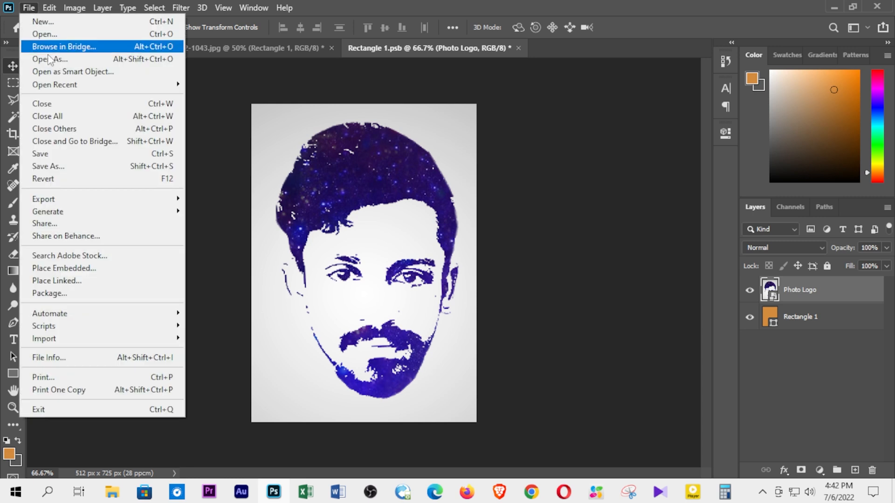
click(61, 155)
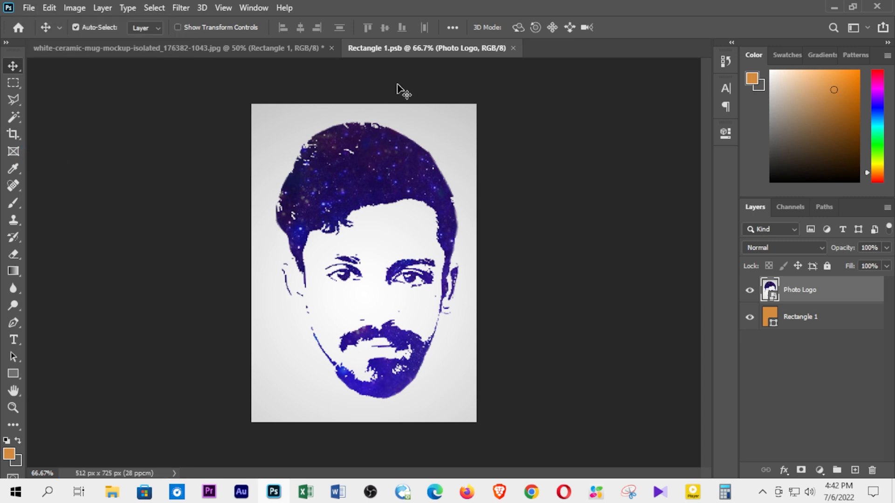
click(236, 51)
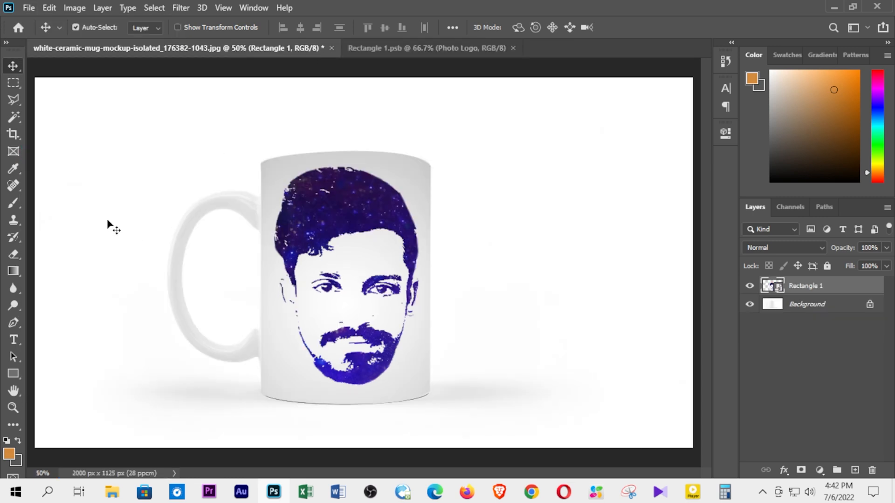
key(ctrl+minus)
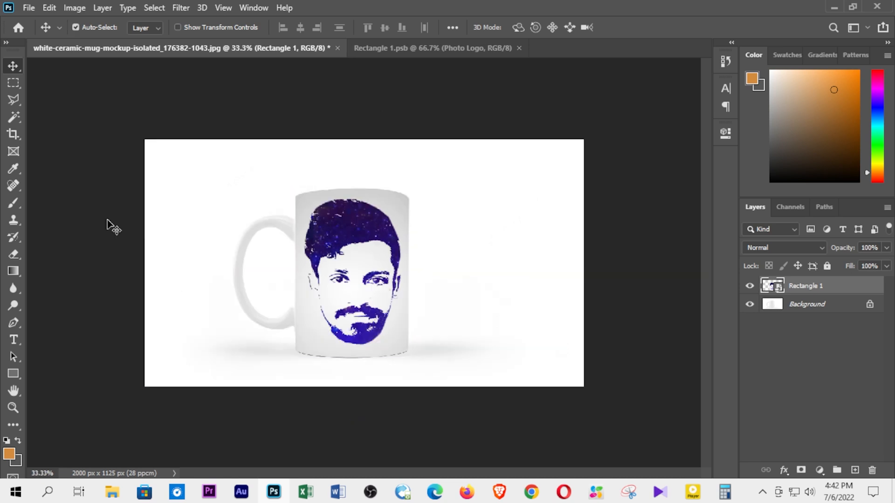
key(ctrl+minus)
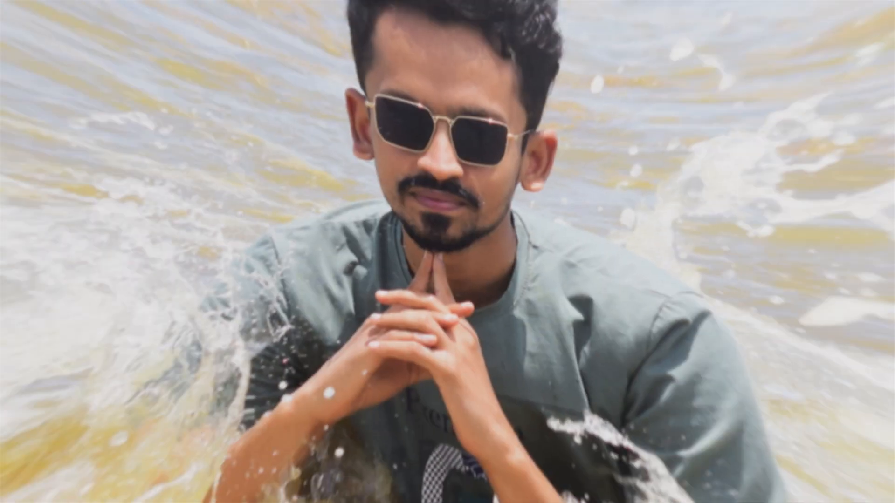